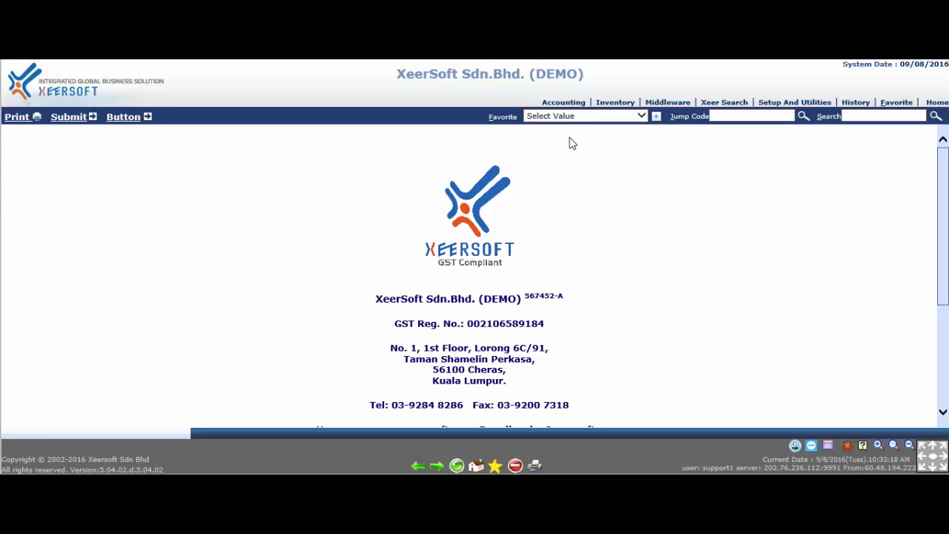
# Open the Account Payable opening balance list under Accounting's Periodical Control
pyautogui.click(563, 102)
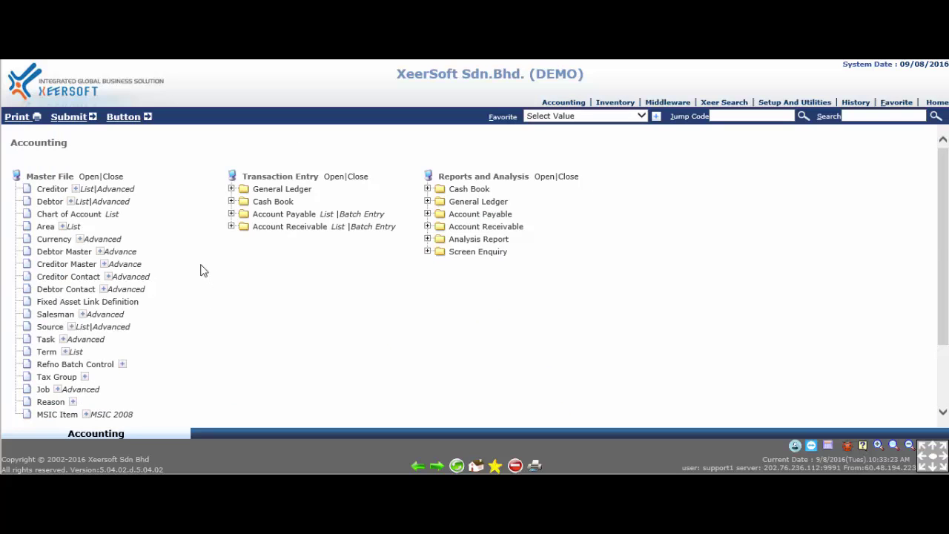
pyautogui.scroll(-3, 200, 268)
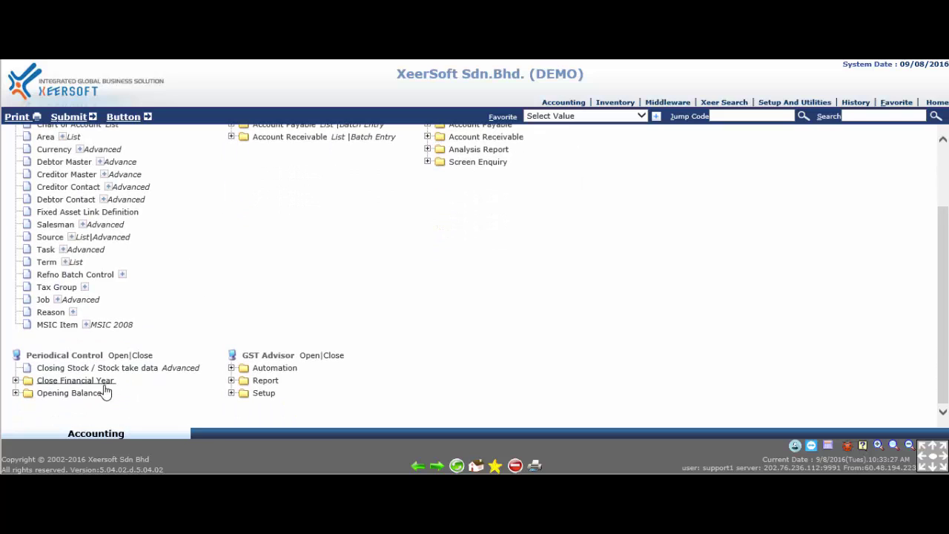
pyautogui.click(68, 393)
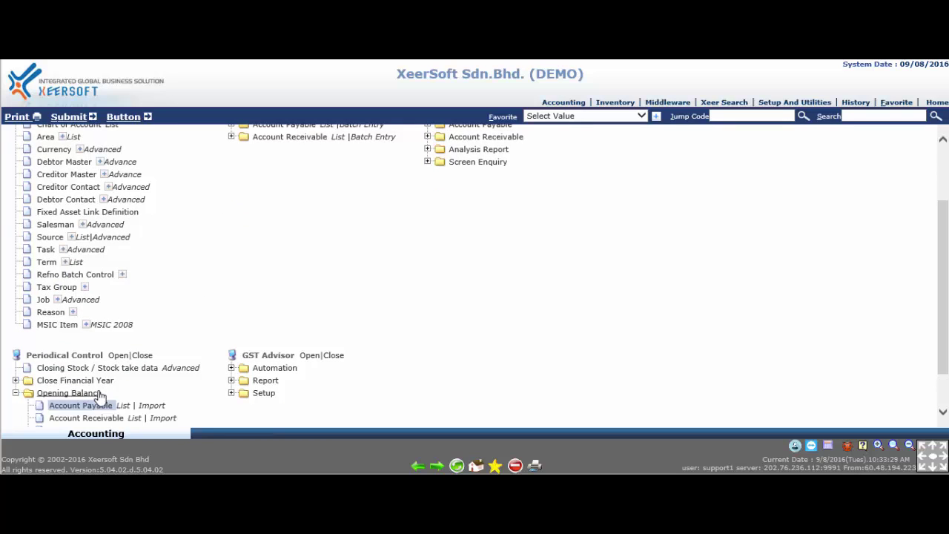
pyautogui.scroll(-2, 99, 402)
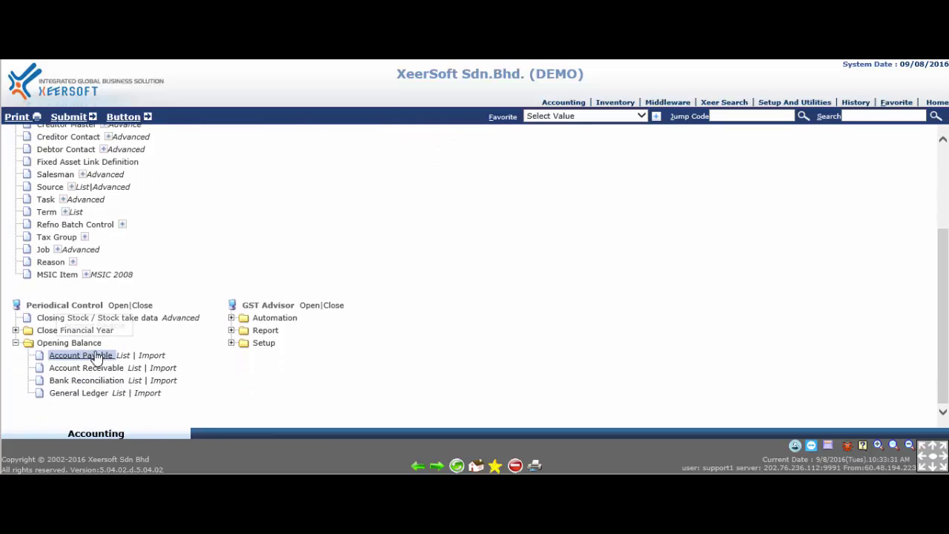
pyautogui.click(97, 357)
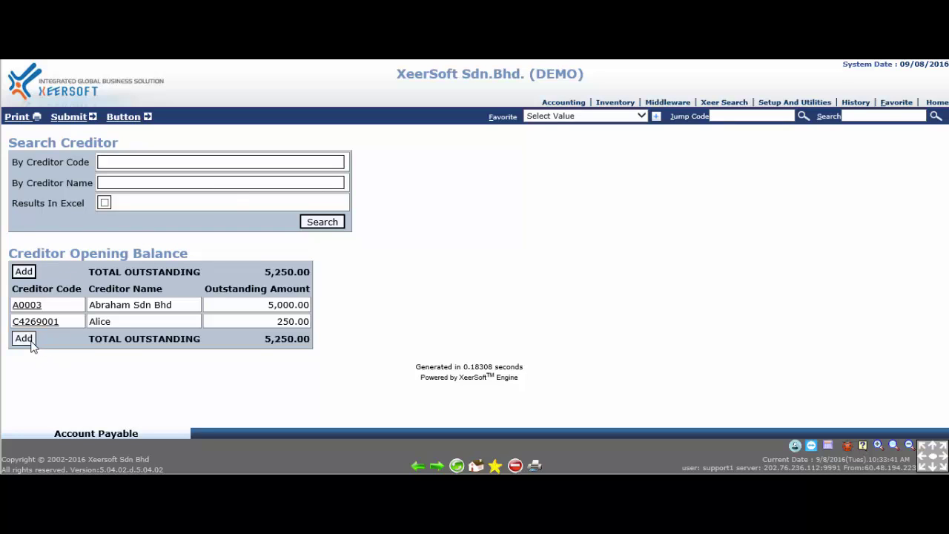
# Start adding a creditor opening balance and submit the creditor found by searching for the person's name
pyautogui.click(24, 339)
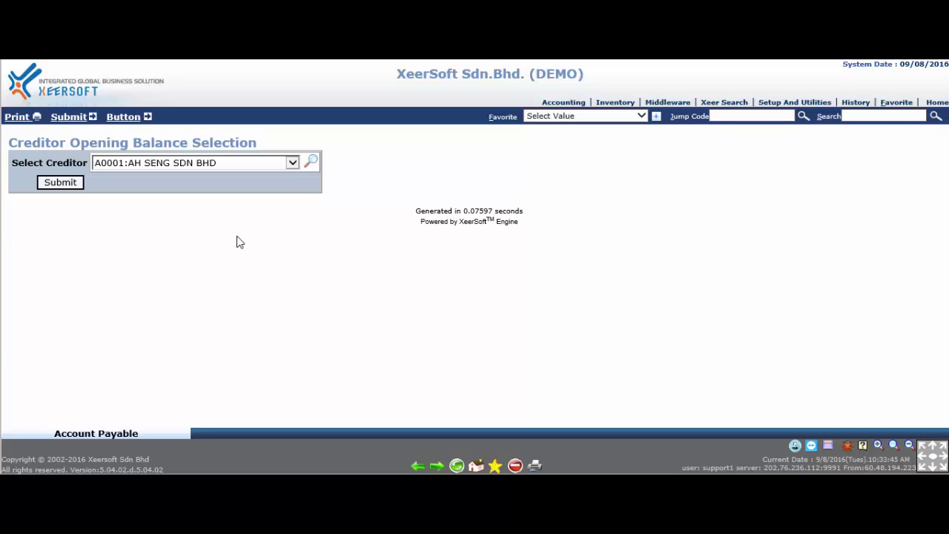
pyautogui.click(312, 162)
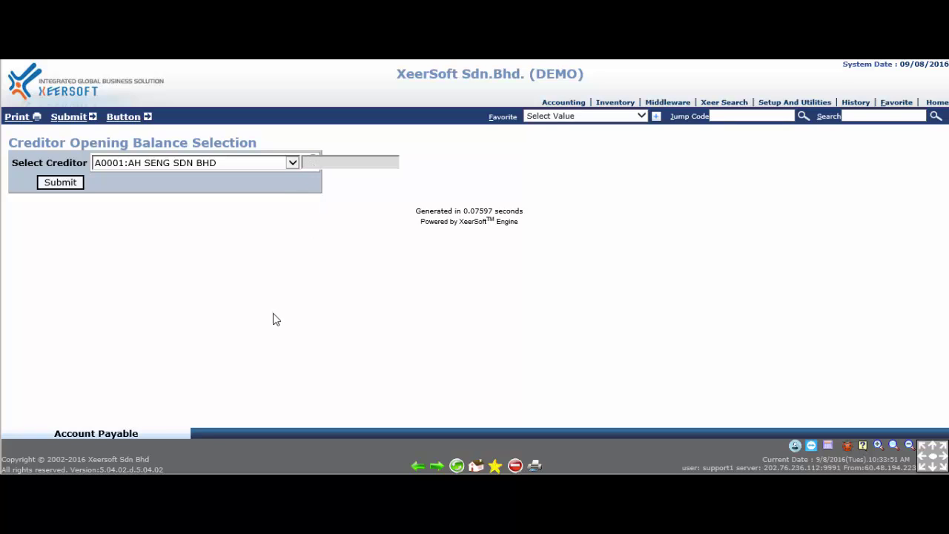
pyautogui.write('domini')
pyautogui.press('Return')
pyautogui.click(77, 184)
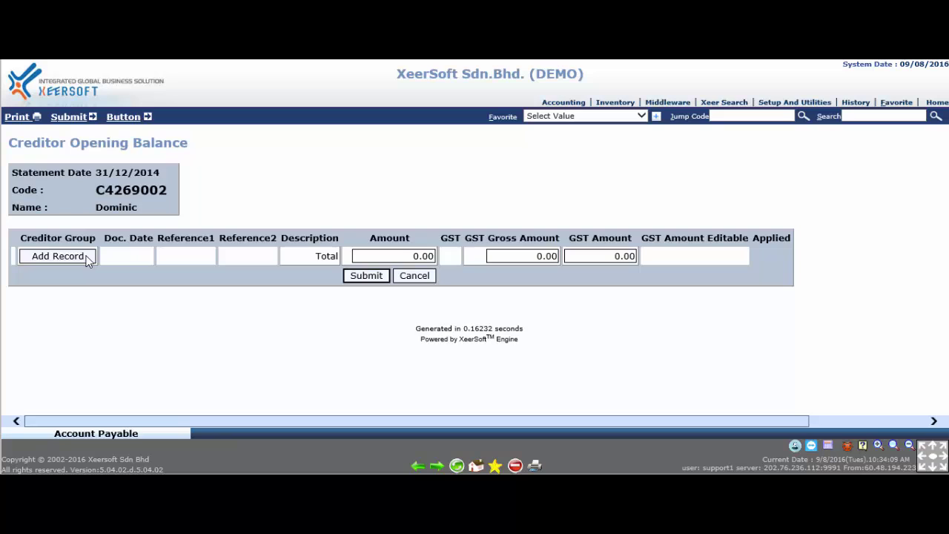
# Add a record with creditor group Other Creditors, document date 12/12/2014 and Reference1 INV 016
pyautogui.click(57, 255)
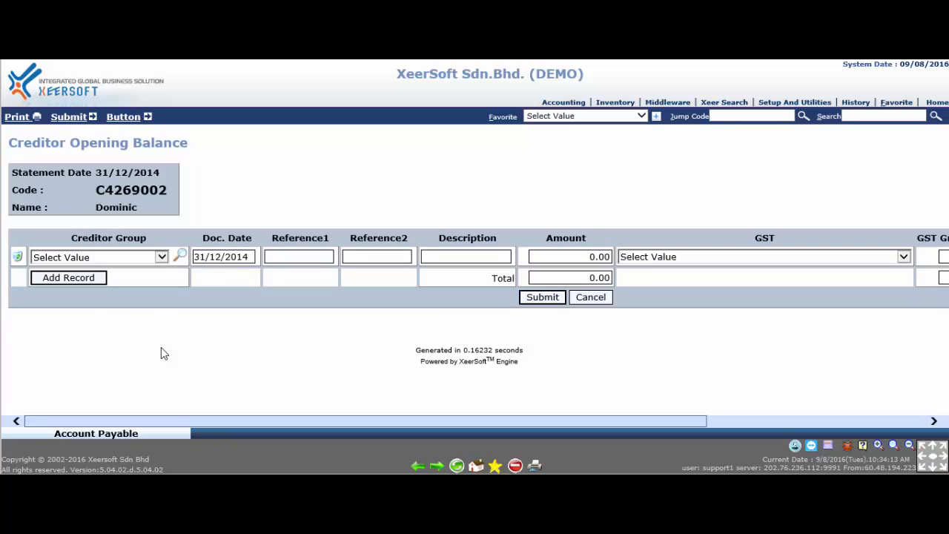
pyautogui.click(160, 255)
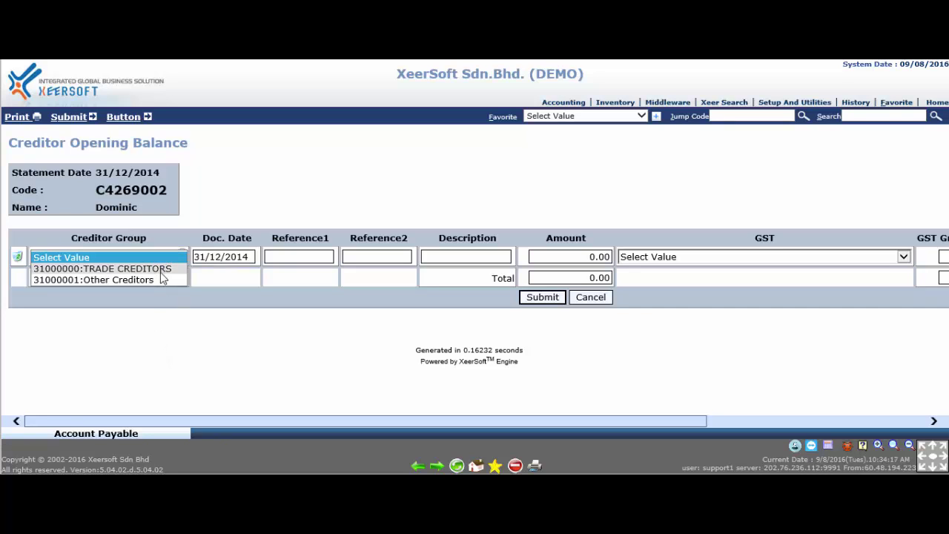
pyautogui.click(160, 279)
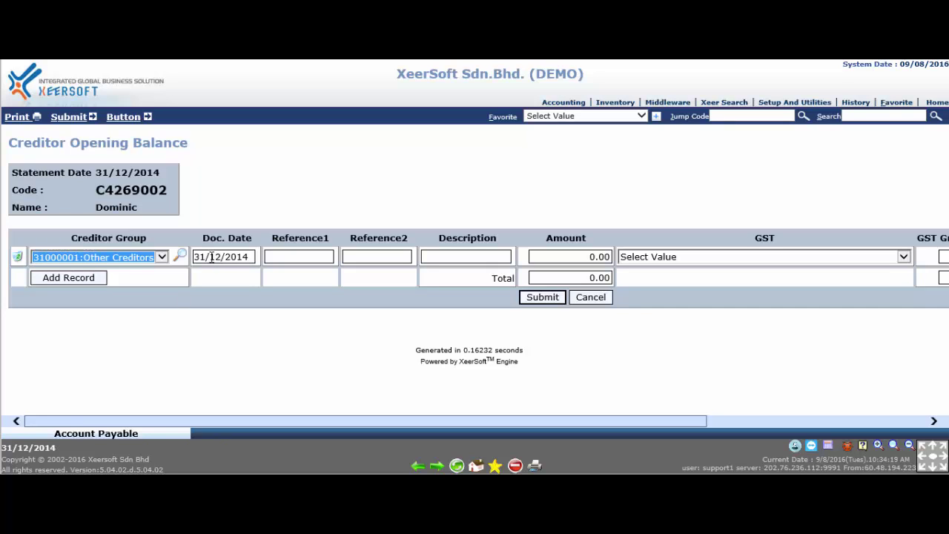
pyautogui.click(212, 256)
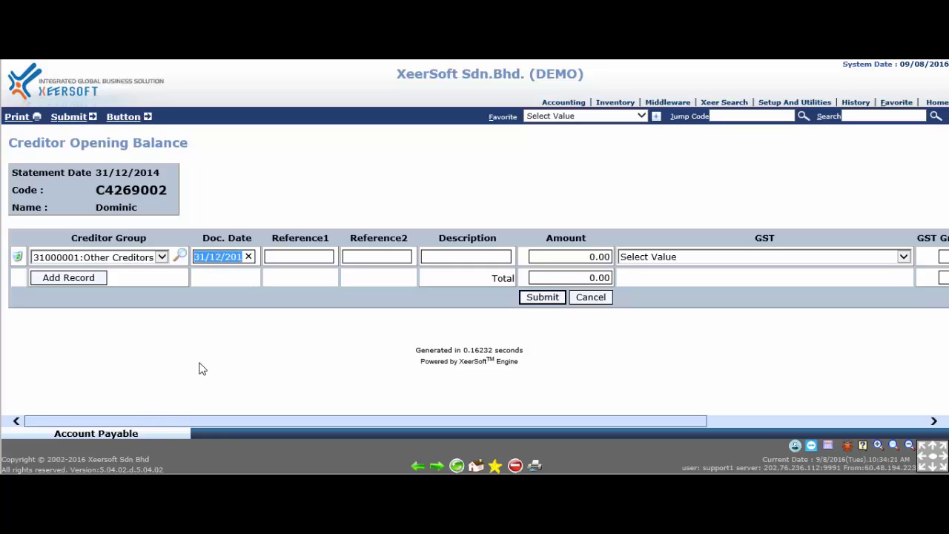
pyautogui.write('12')
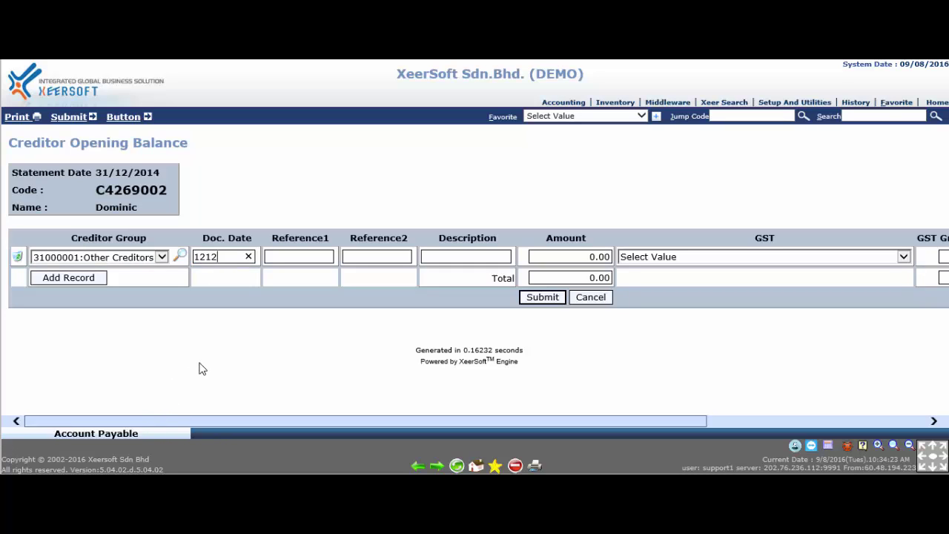
pyautogui.write('/12/2014')
pyautogui.press('Tab')
pyautogui.write('INV 016')
pyautogui.press('Tab')
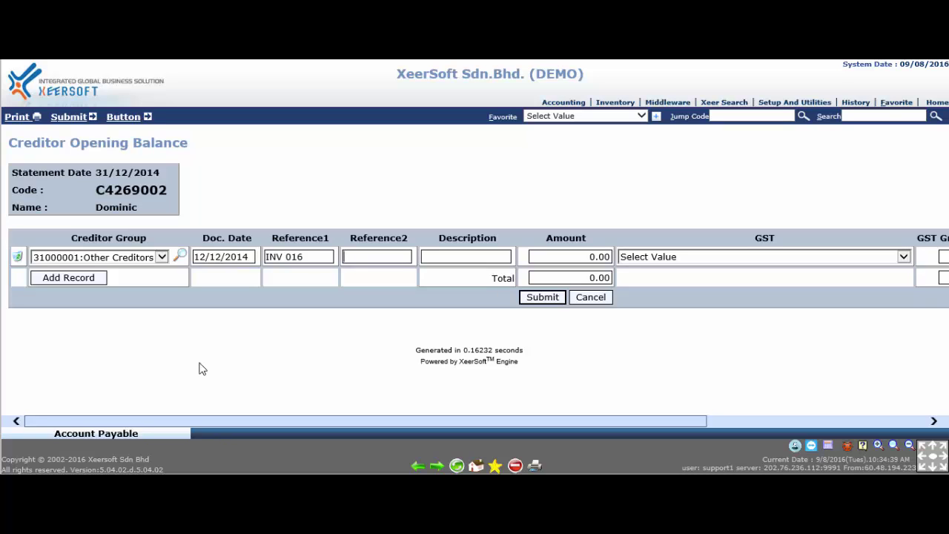
# Complete the record with Reference2 DO 011, description Stock and amount 100, and submit the opening balance
pyautogui.write('DO 011')
pyautogui.press('Tab')
pyautogui.write('Stock')
pyautogui.press('Tab')
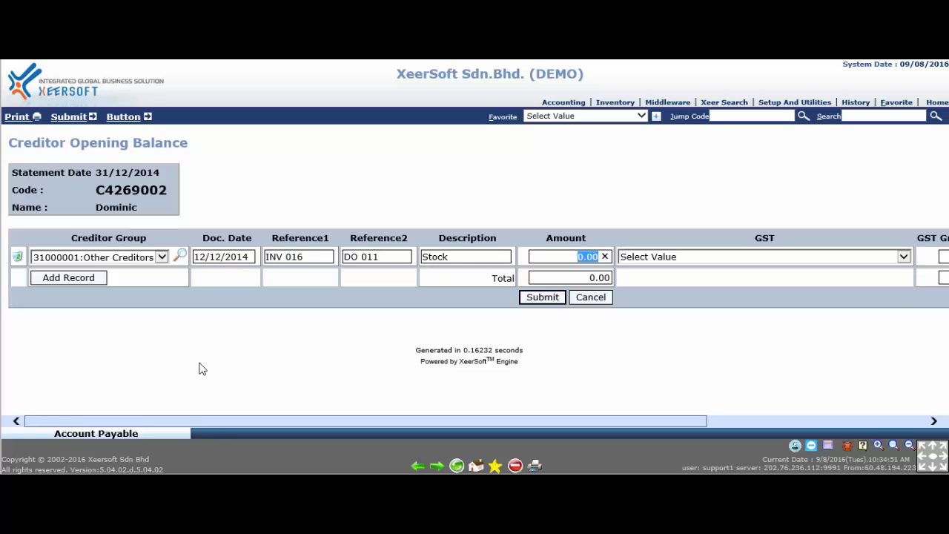
pyautogui.write('100')
pyautogui.click(202, 368)
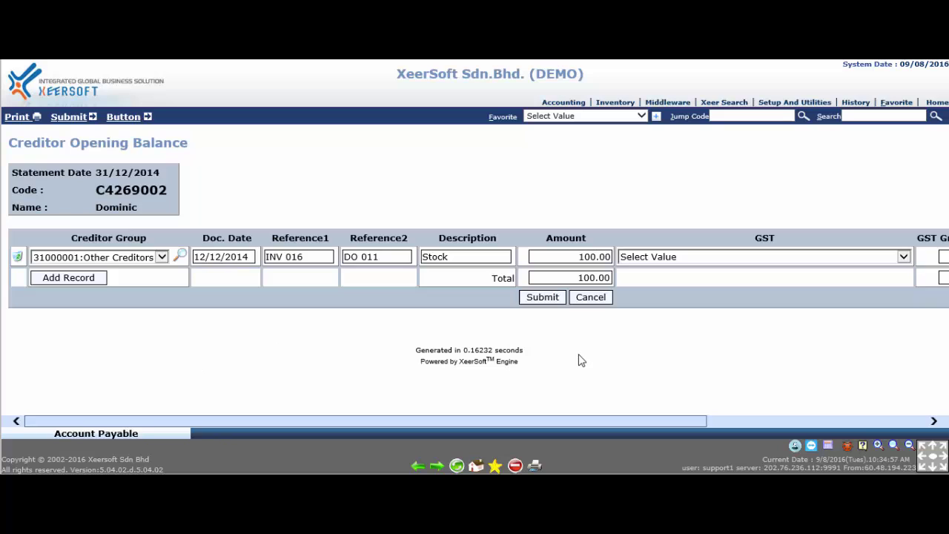
pyautogui.click(558, 300)
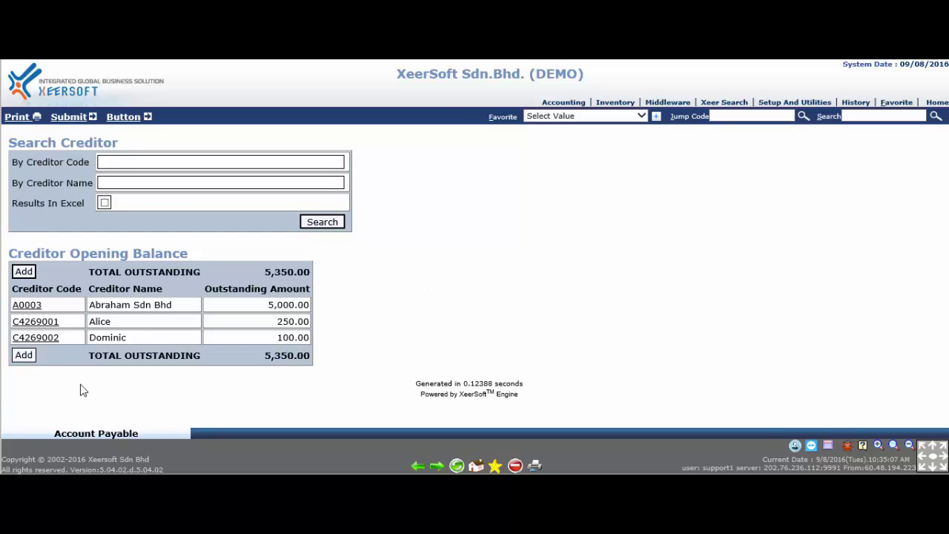
# Open the second listed creditor's opening balance and set the third record's creditor group to Other Creditors
pyautogui.click(53, 325)
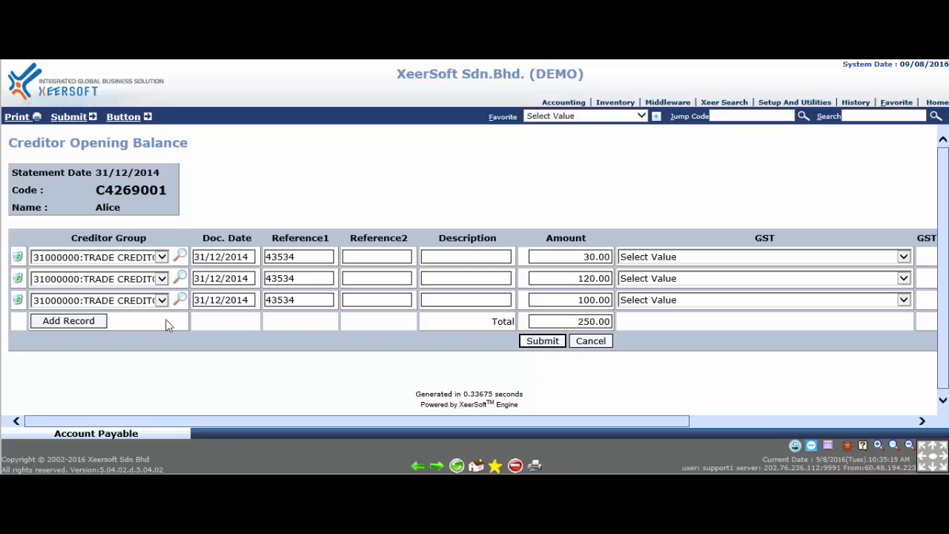
pyautogui.click(161, 301)
pyautogui.click(158, 312)
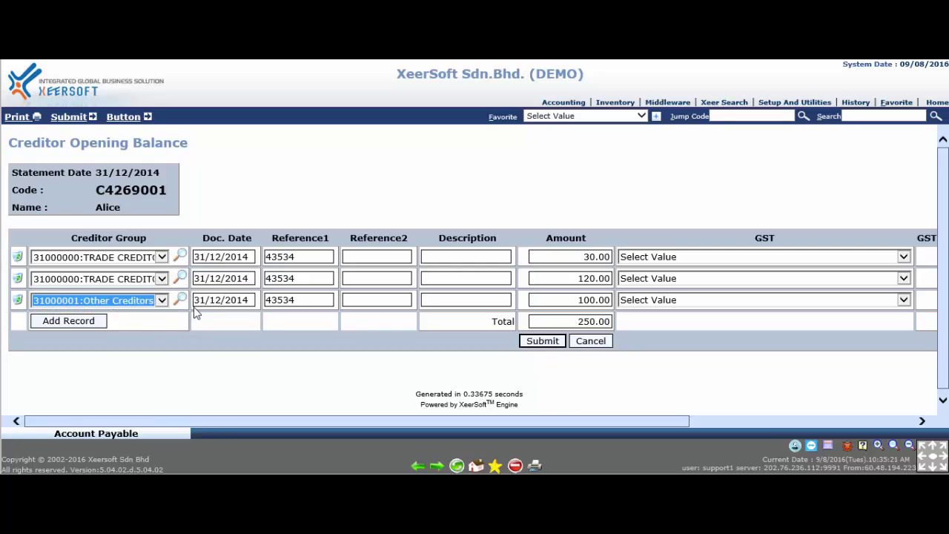
pyautogui.click(202, 301)
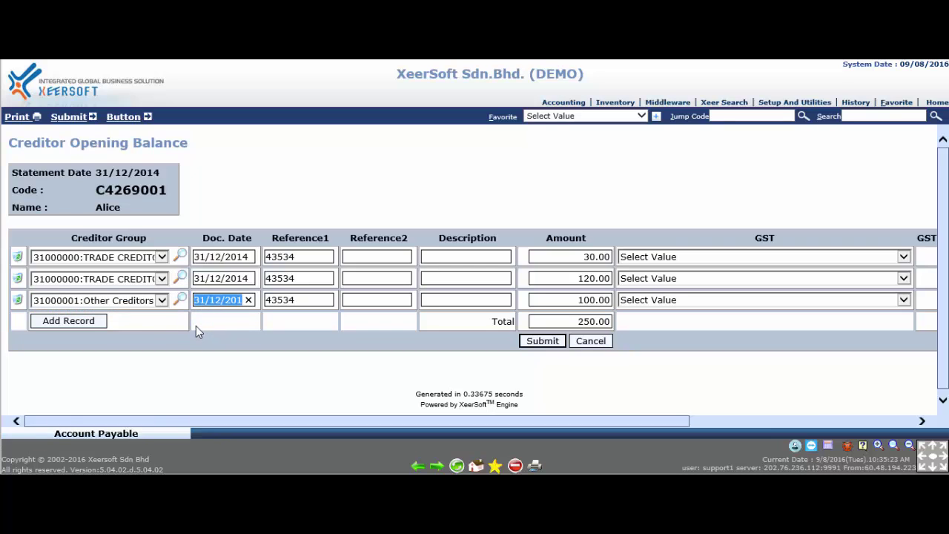
pyautogui.click(196, 330)
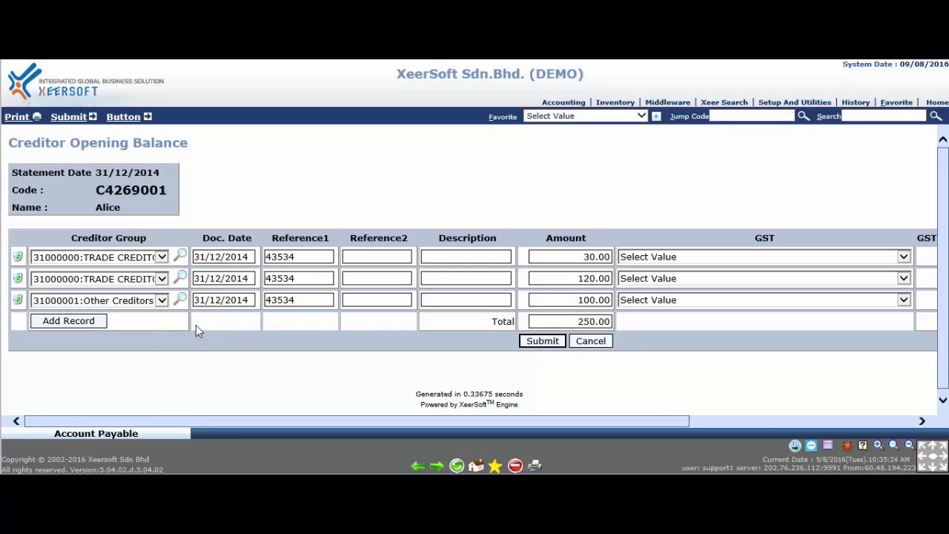
# Delete the third record from this creditor's opening balance and submit the changes
pyautogui.click(16, 302)
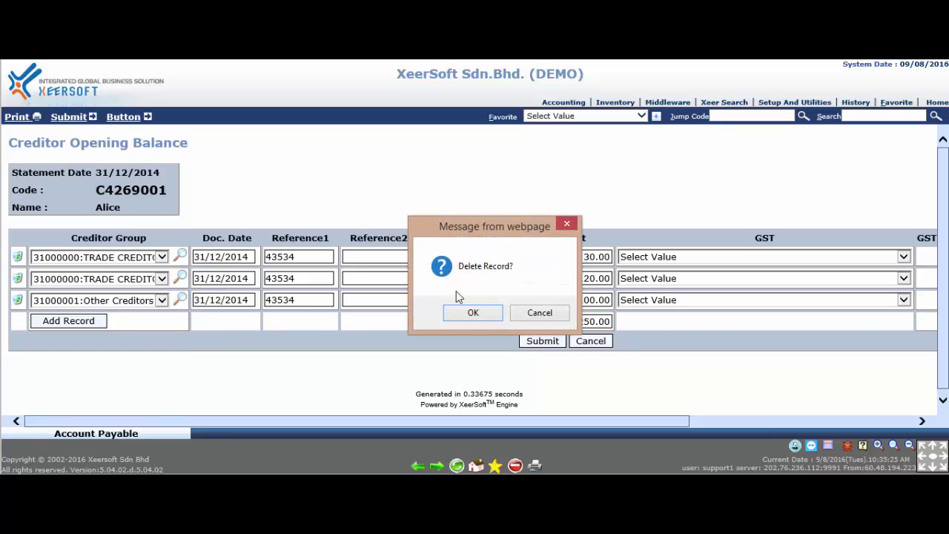
pyautogui.click(463, 315)
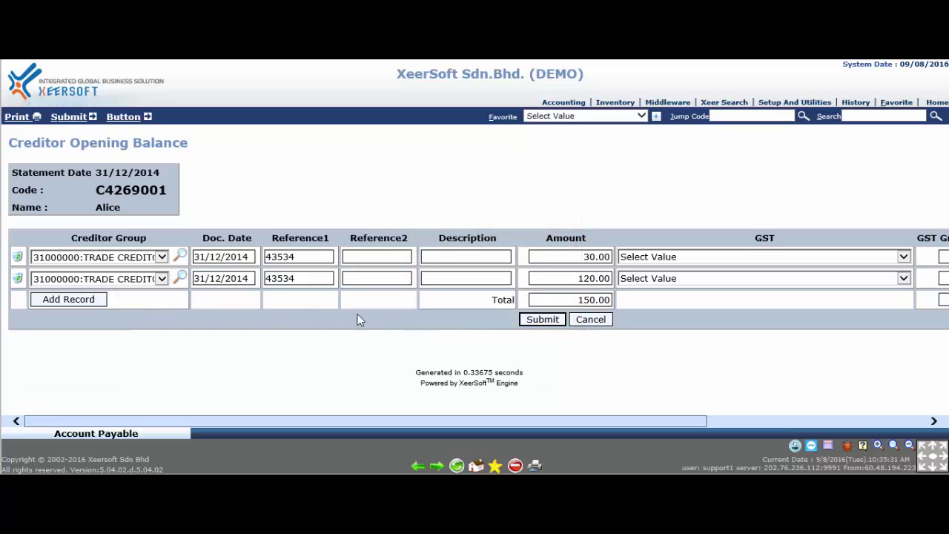
pyautogui.click(557, 324)
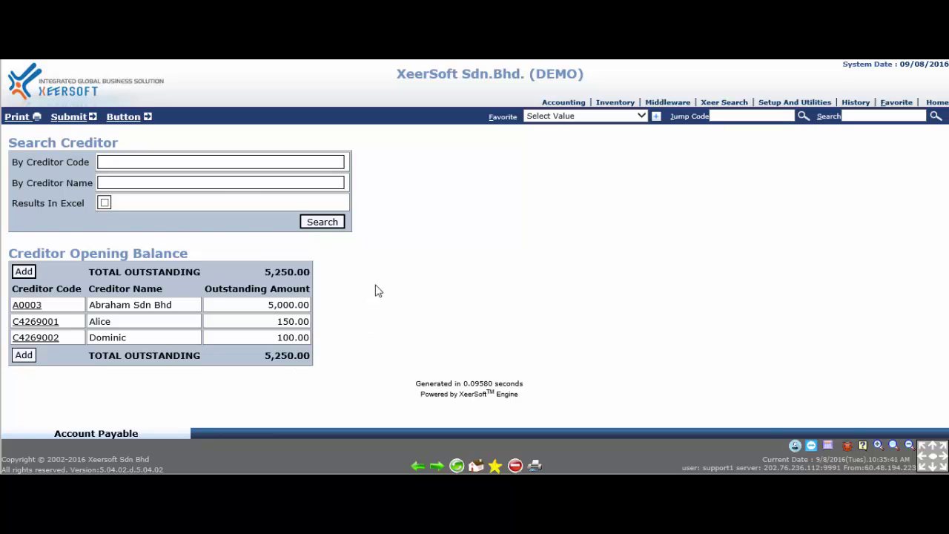
# Search the creditor opening balances by creditor name for "abraham"
pyautogui.click(202, 164)
pyautogui.write('abraham')
pyautogui.click(317, 221)
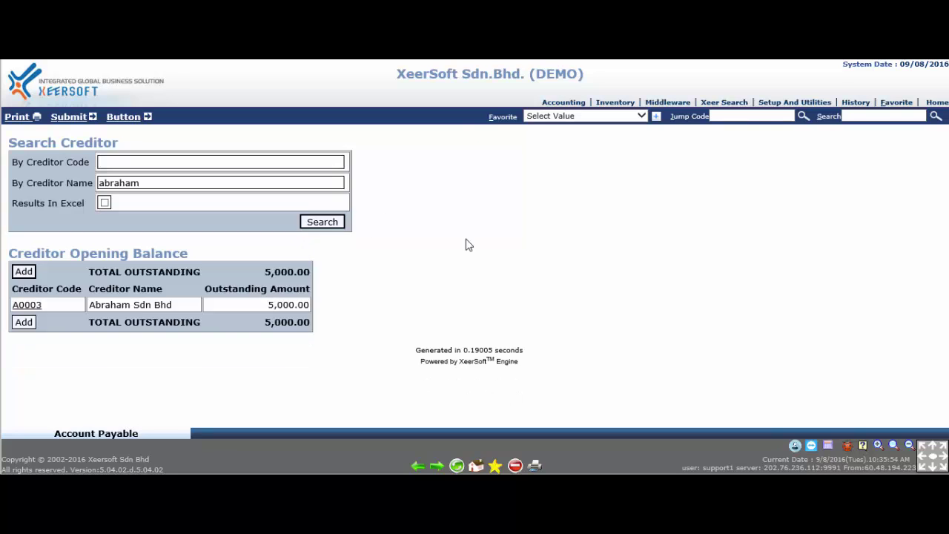